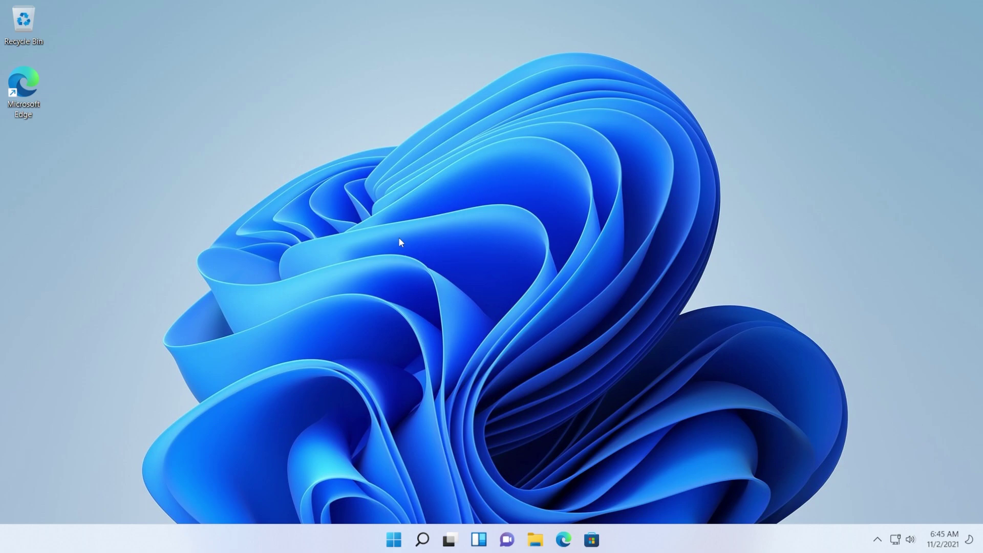
# Step: Run winver to show Windows 11 Pro Version 21H2, OS Build 22000.258, and centre the dialog
pyautogui.click(422, 540)
pyautogui.write('win')
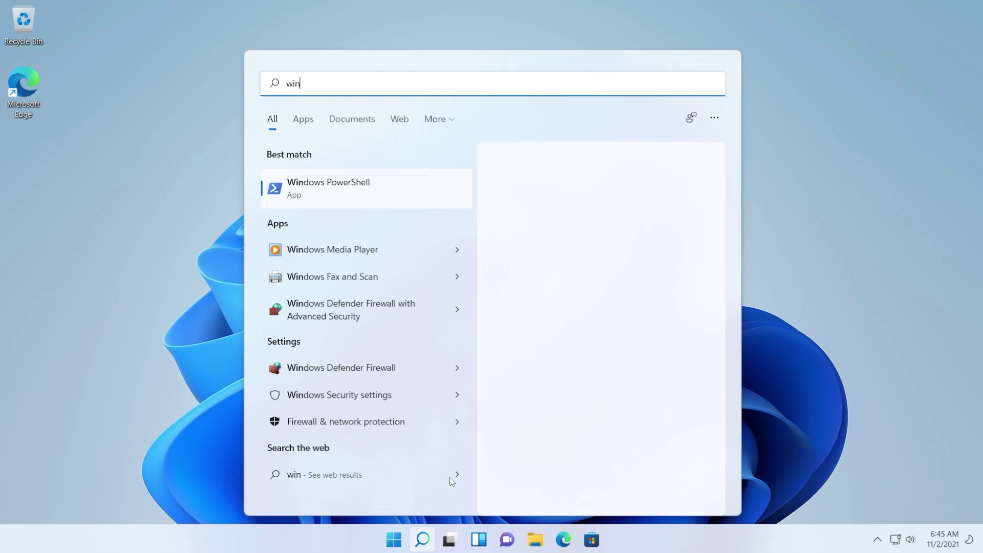
pyautogui.write('ver')
pyautogui.press('Return')
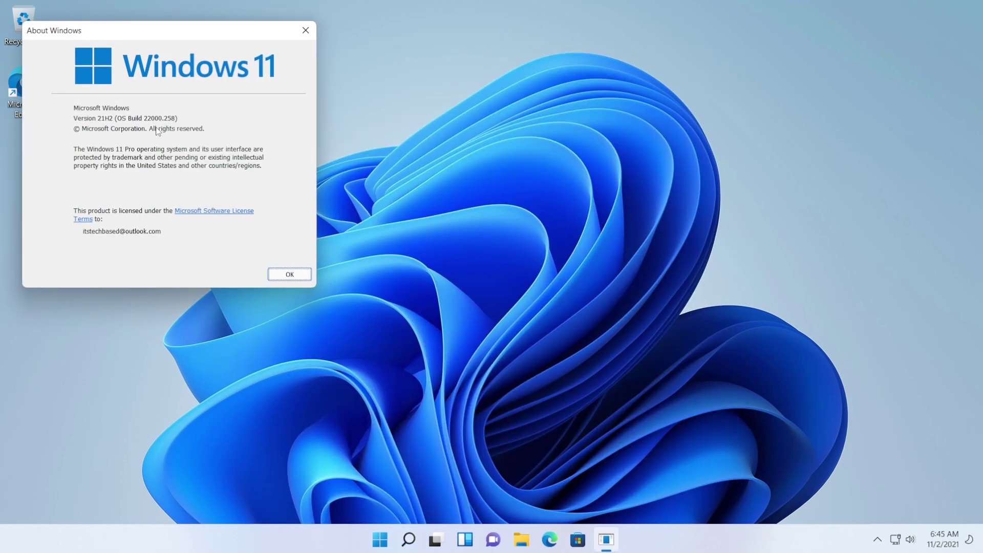
pyautogui.moveTo(151, 34); pyautogui.dragTo(201, 113)
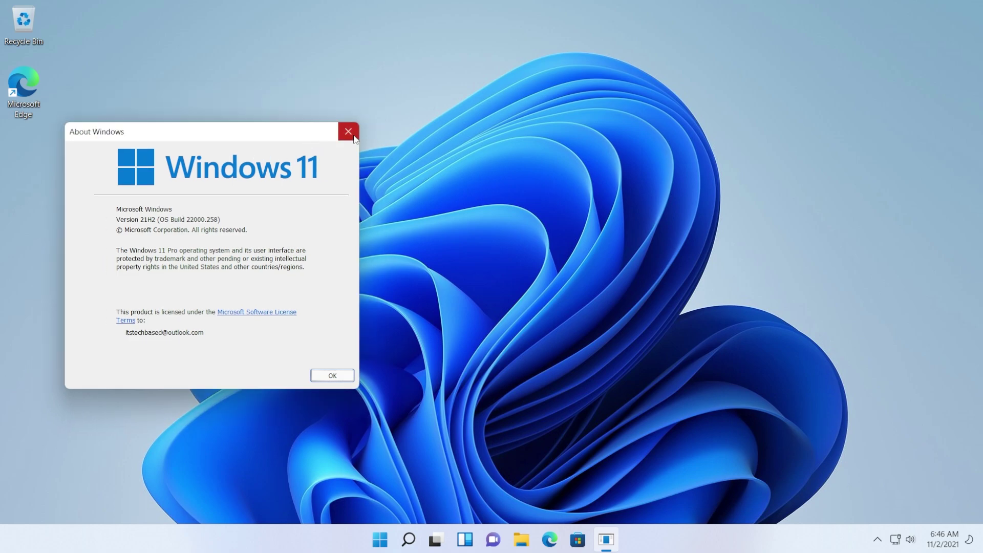
# Step: Close About Windows, launch Snipping Tool from Start search and start a new snip
pyautogui.click(349, 132)
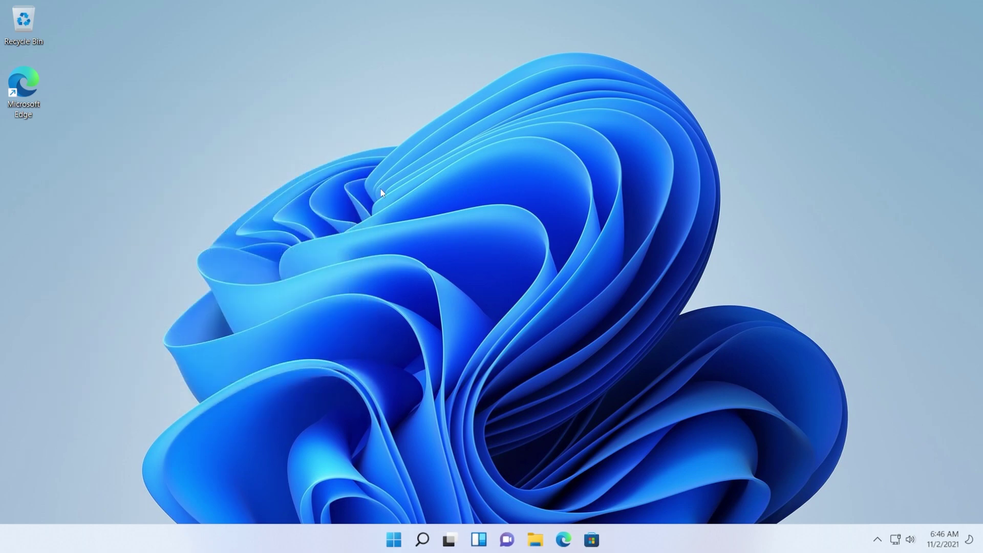
pyautogui.press('super')
pyautogui.write('sni')
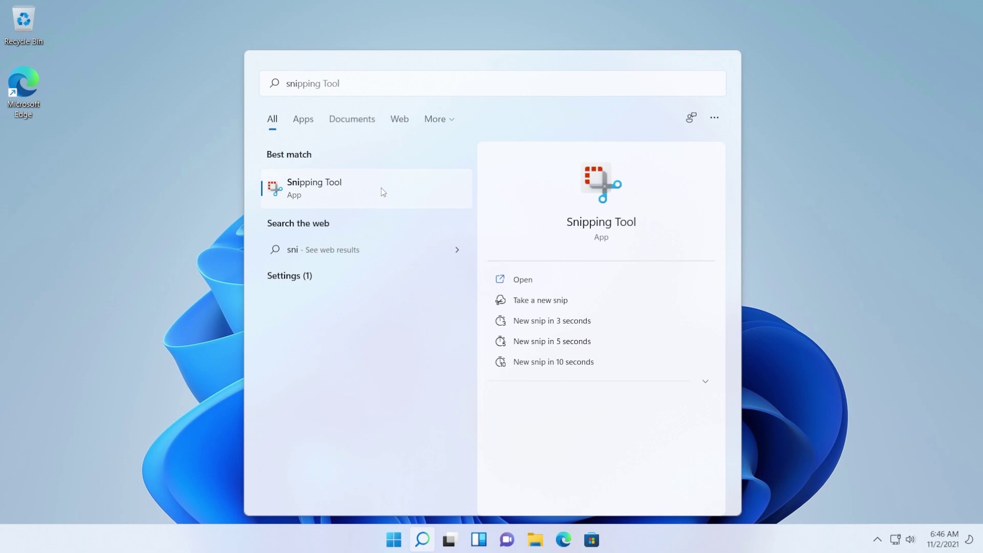
pyautogui.click(384, 192)
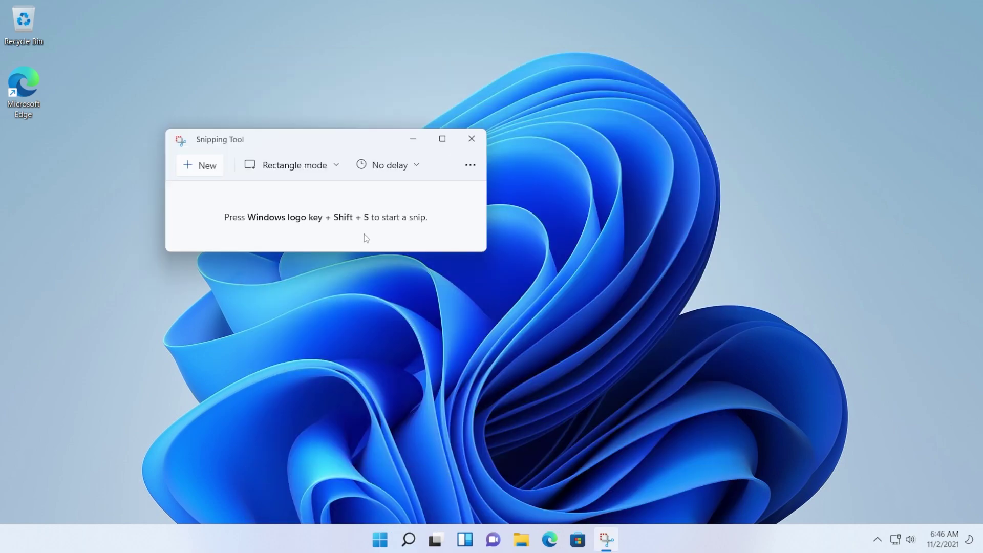
pyautogui.click(206, 169)
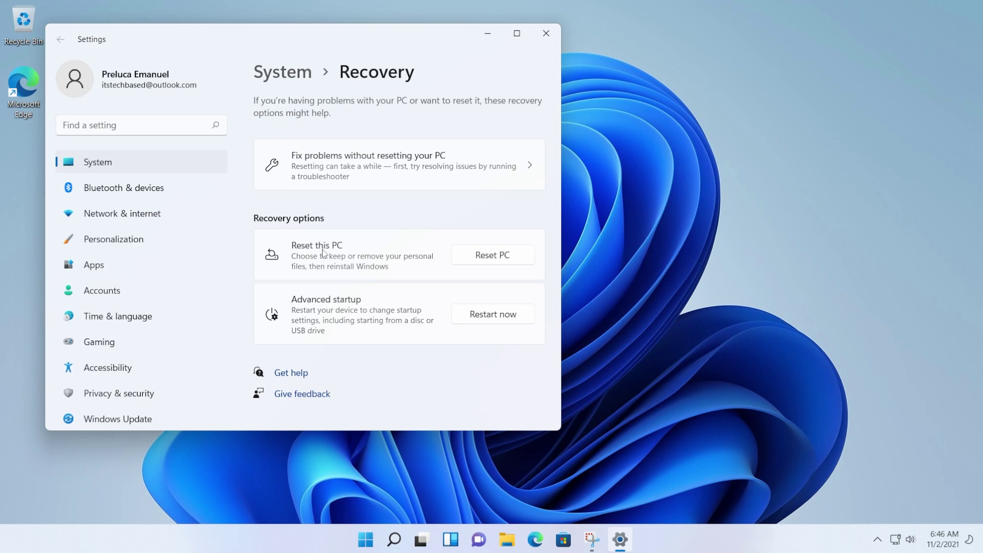
# Step: Move the Settings window aside, then close both Settings and Snipping Tool
pyautogui.moveTo(297, 30); pyautogui.dragTo(592, 81)
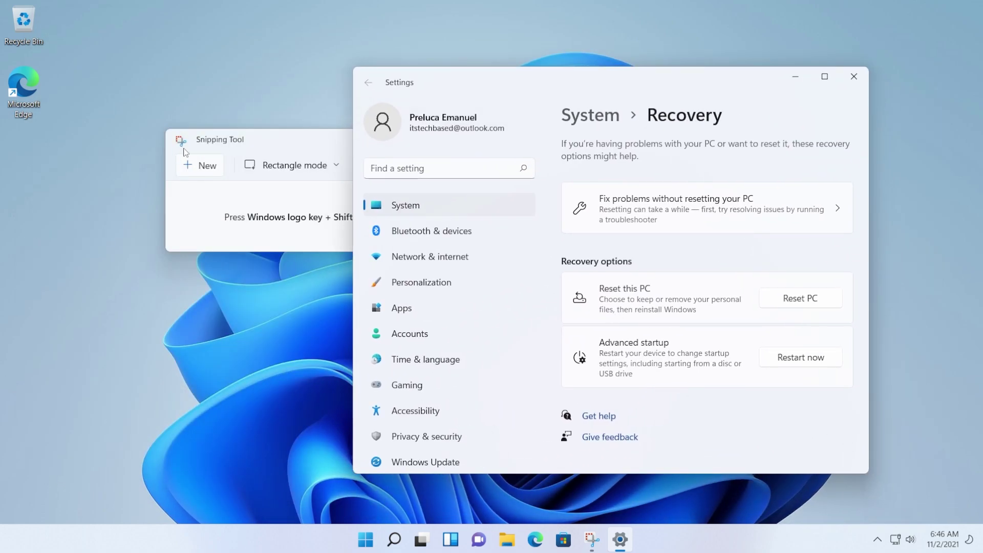
pyautogui.moveTo(672, 93); pyautogui.dragTo(629, 91)
pyautogui.click(812, 75)
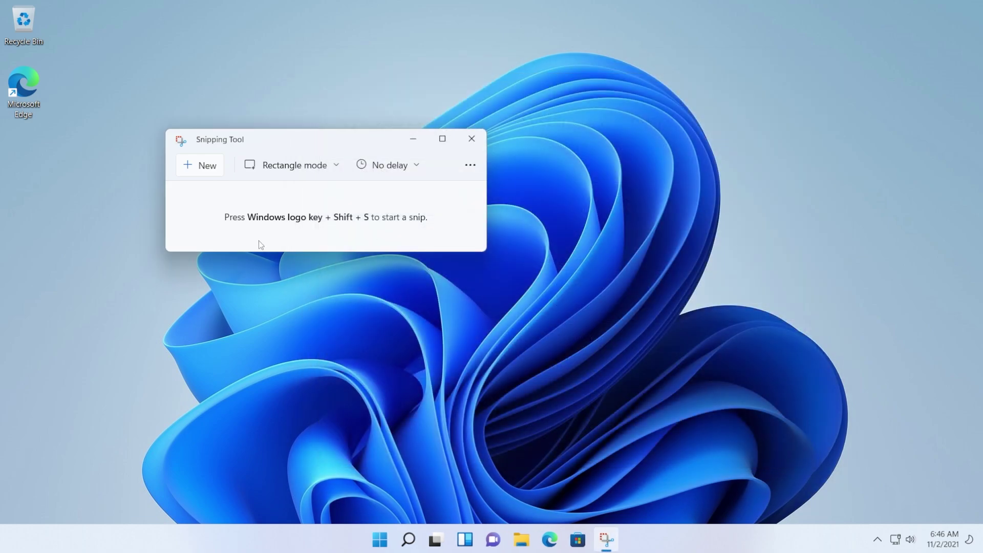
pyautogui.click(472, 139)
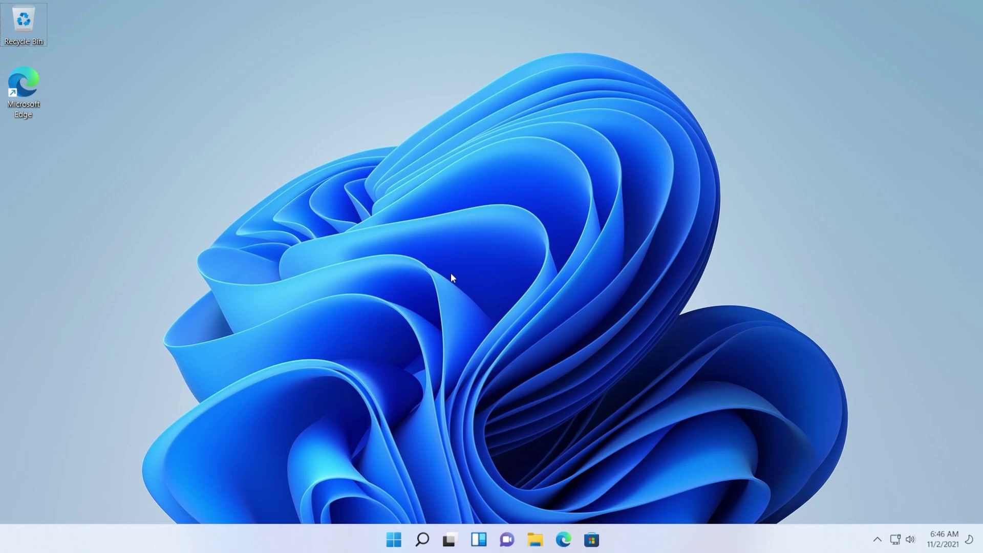
pyautogui.click(423, 539)
pyautogui.write('winver')
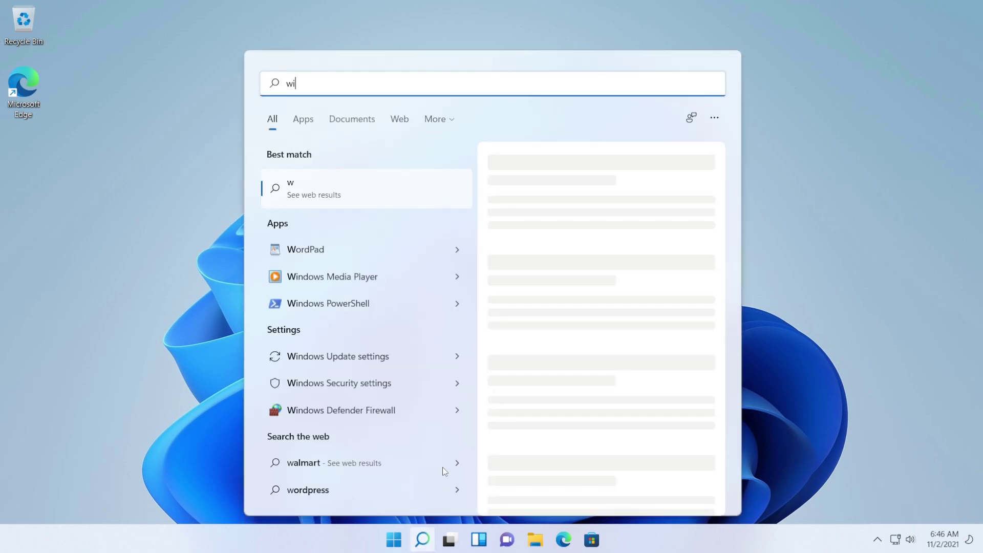
pyautogui.press('Return')
pyautogui.moveTo(165, 31); pyautogui.dragTo(228, 115)
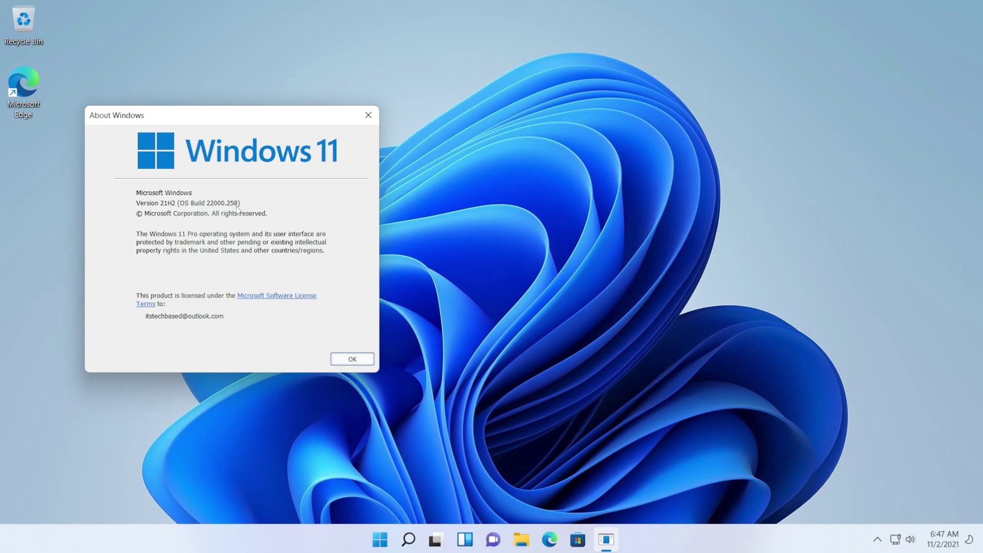
pyautogui.click(350, 359)
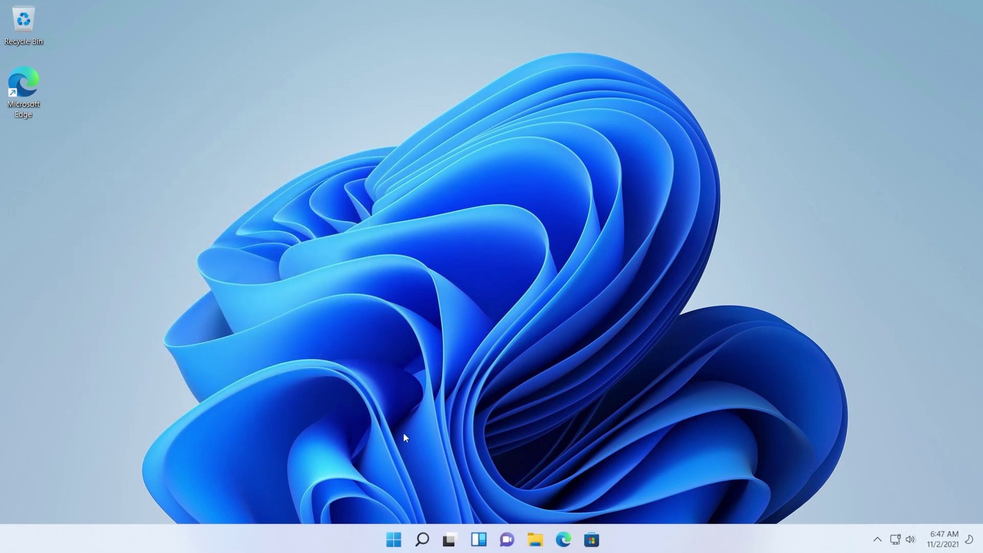
# Step: Open Settings and start downloading pending Windows updates, including the 2021-10 Cumulative Update
pyautogui.click(423, 539)
pyautogui.write('settings')
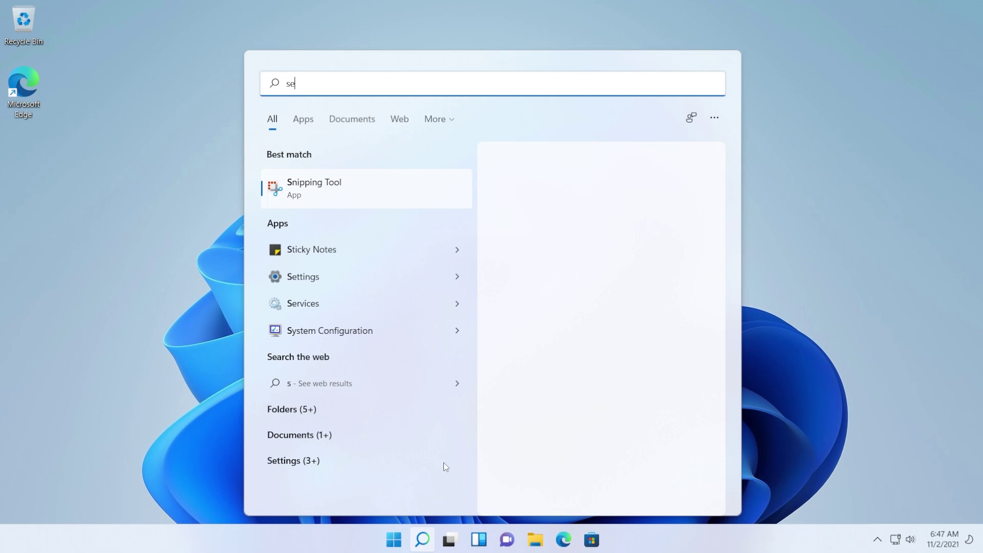
pyautogui.press('Return')
pyautogui.click(472, 225)
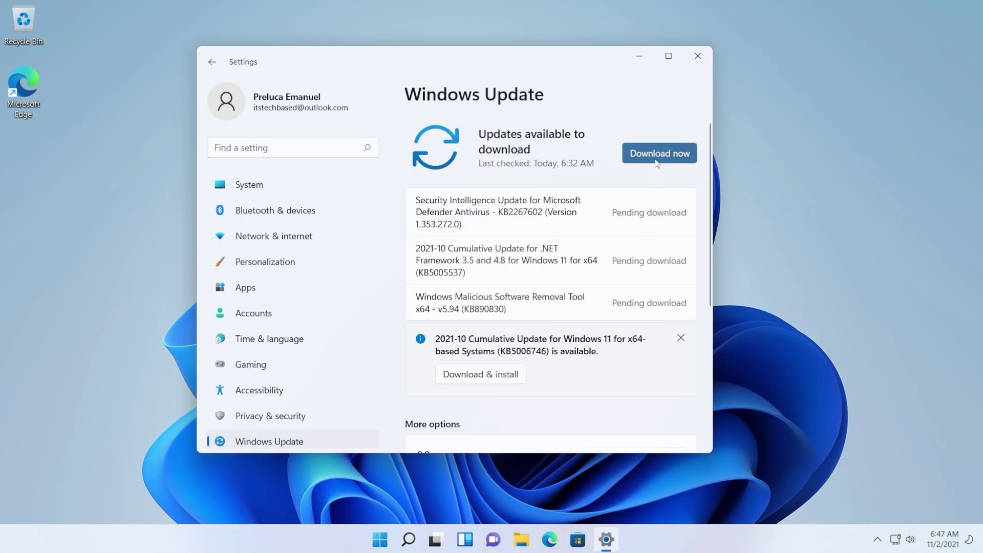
pyautogui.click(659, 153)
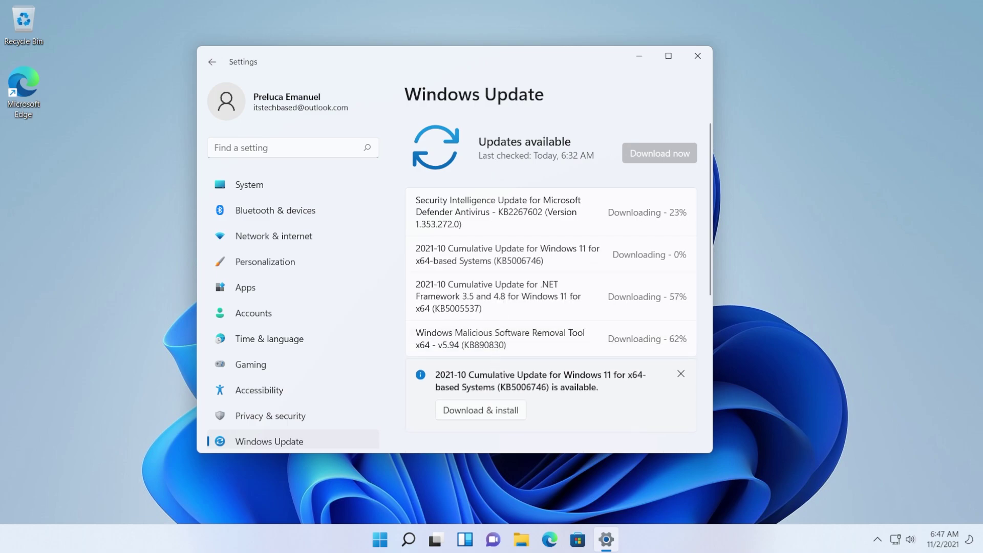
pyautogui.scroll(-1, 523, 283)
pyautogui.scroll(1, 522, 284)
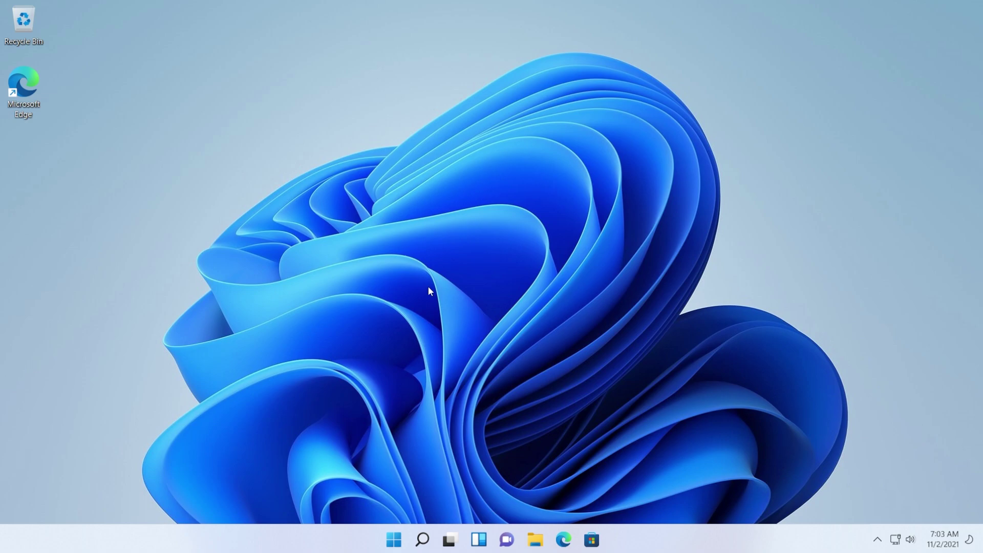
# Step: Open Settings to the Windows Insider Program page under Windows Update
pyautogui.press('super+s')
pyautogui.click(507, 289)
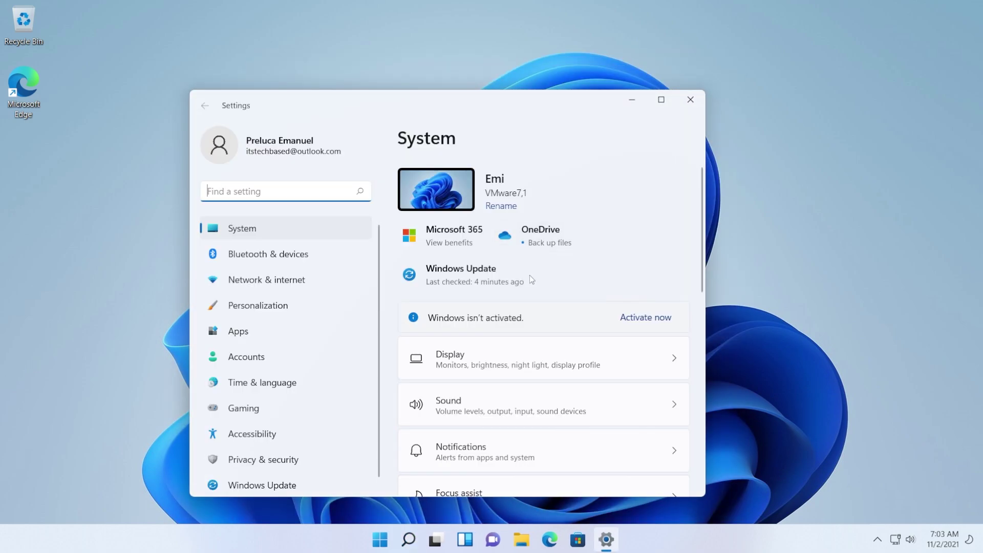
pyautogui.click(530, 275)
pyautogui.click(514, 415)
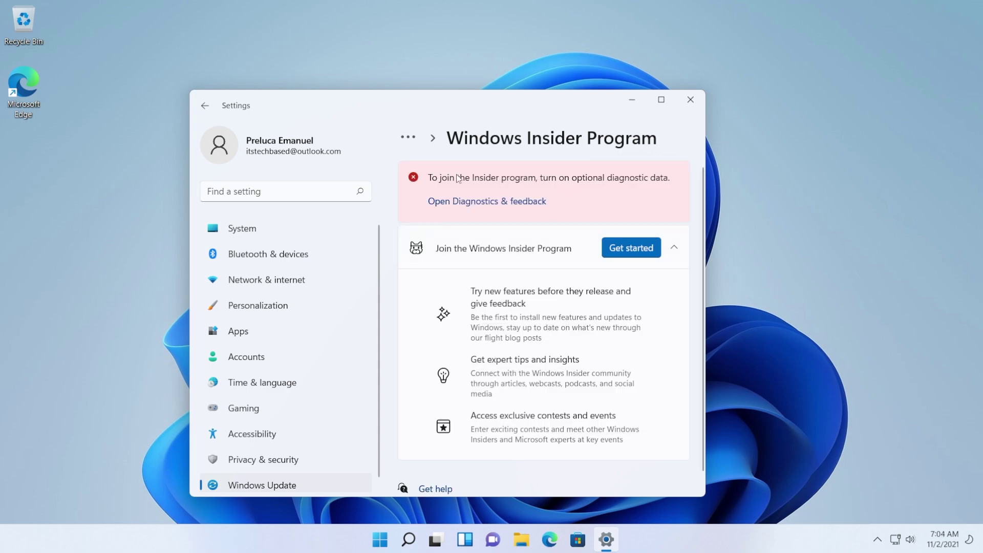
# Step: Turn on 'Send optional diagnostic data', then return and choose Get started for the Insider Program
pyautogui.click(467, 207)
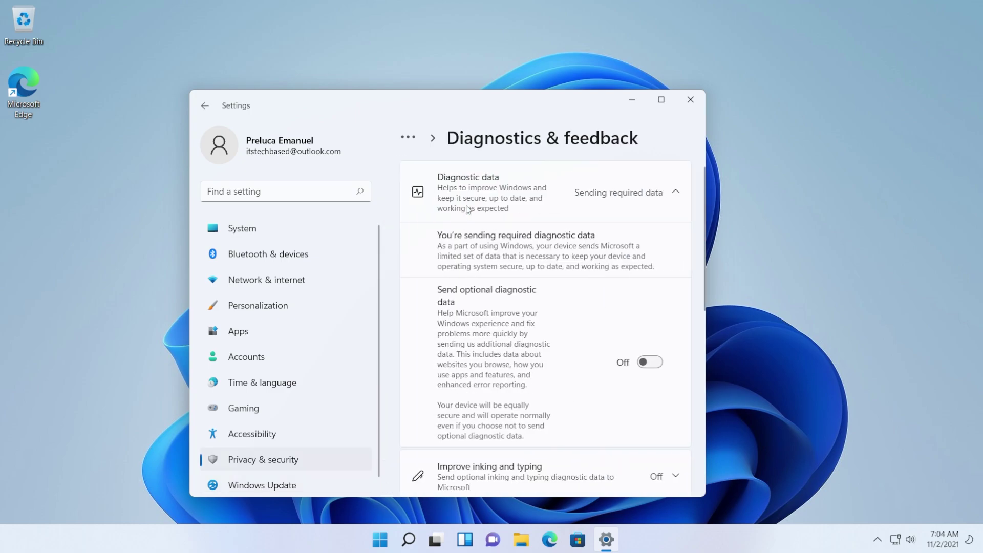
pyautogui.click(646, 366)
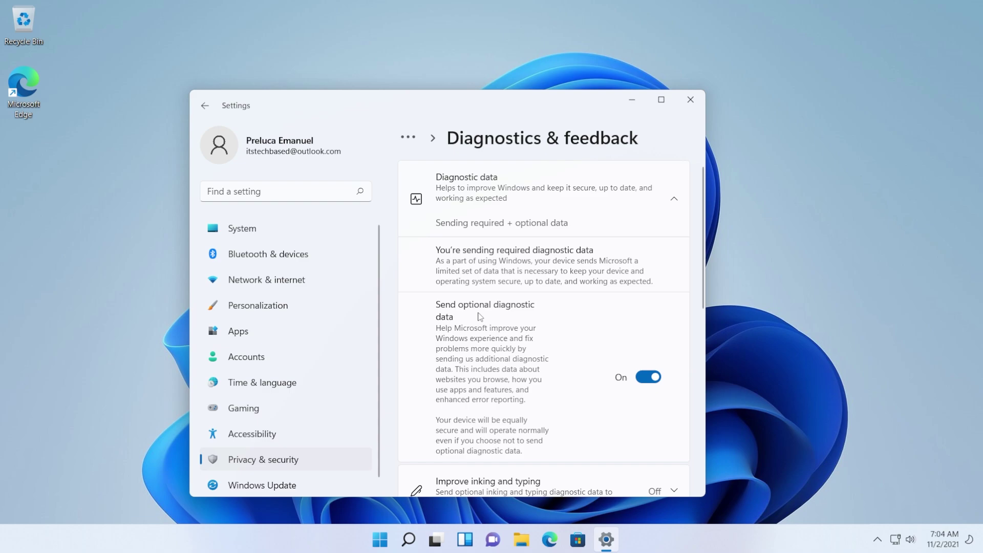
pyautogui.click(208, 107)
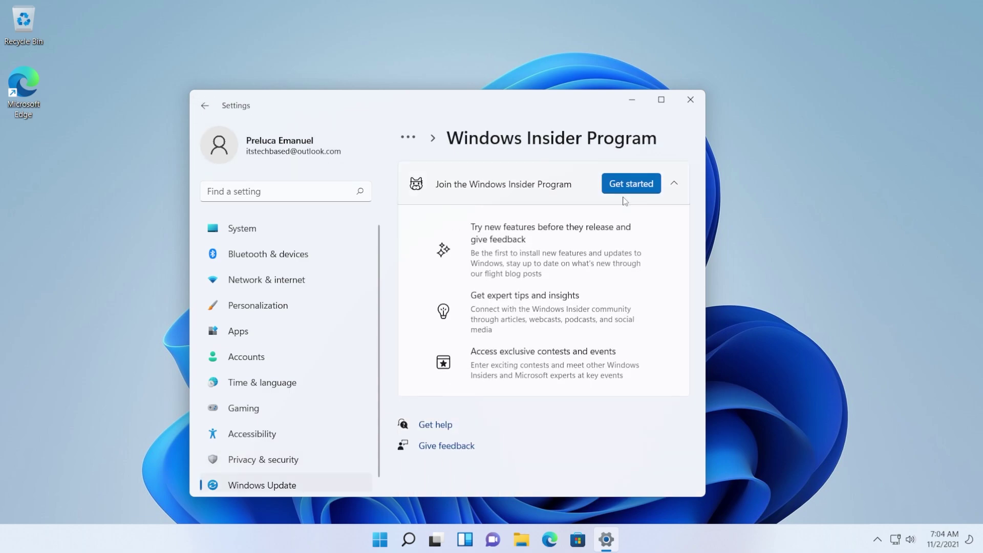
pyautogui.click(623, 183)
# Step: Link the existing Microsoft account, choose Release Preview, accept the agreements and restart the device
pyautogui.click(485, 289)
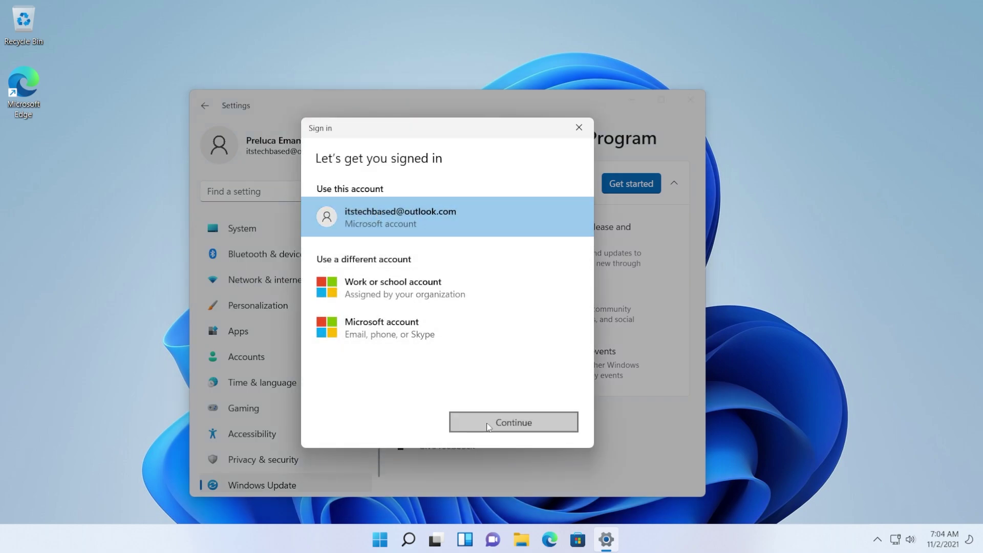
pyautogui.click(513, 422)
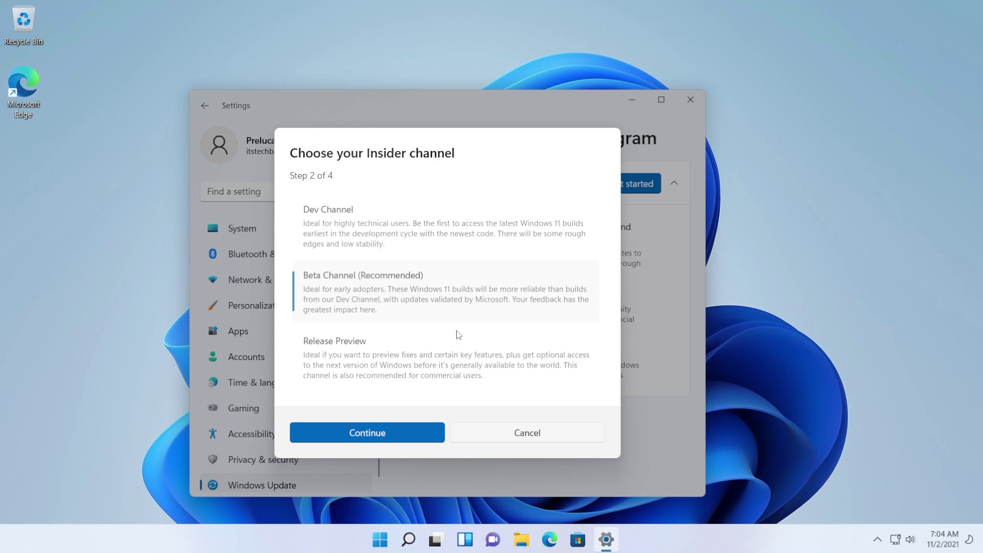
pyautogui.click(415, 352)
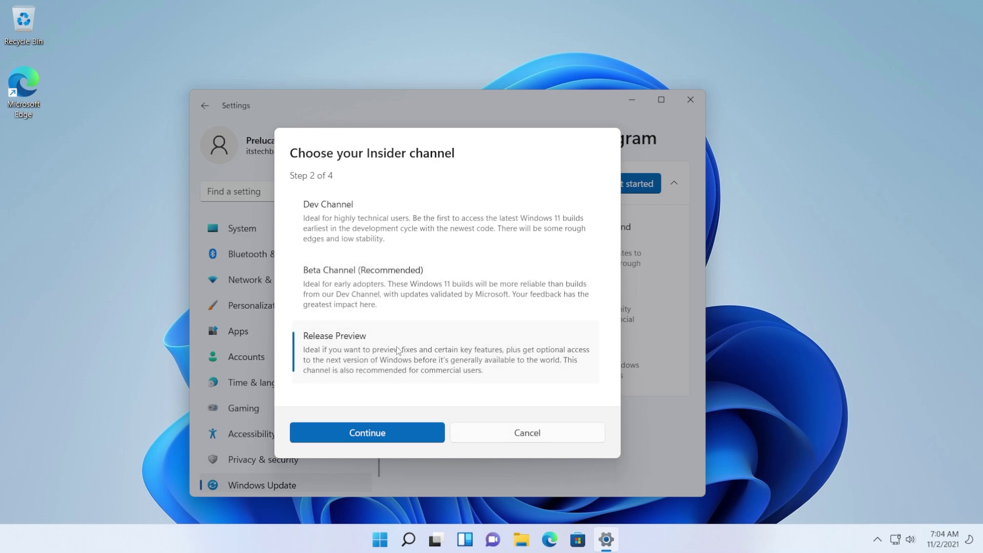
pyautogui.click(393, 439)
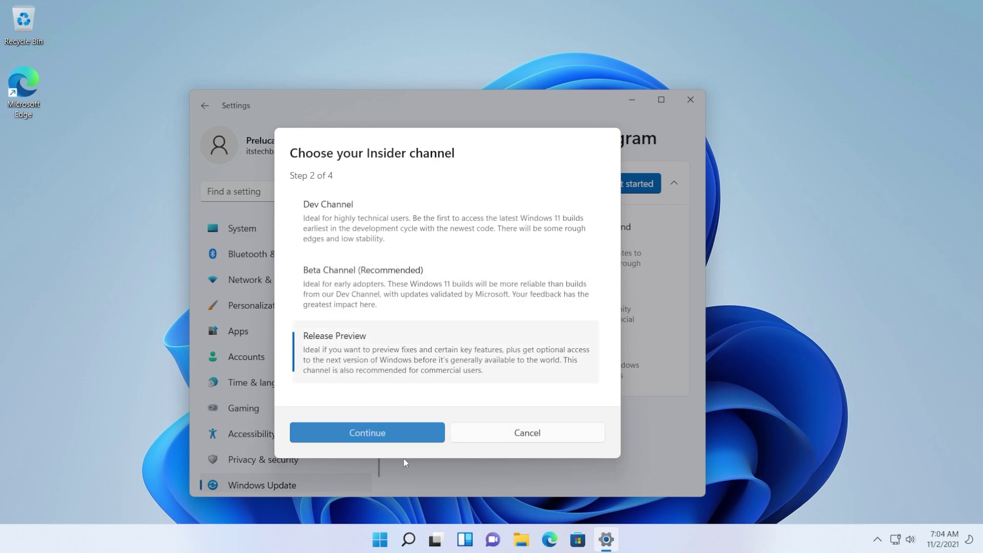
pyautogui.click(379, 390)
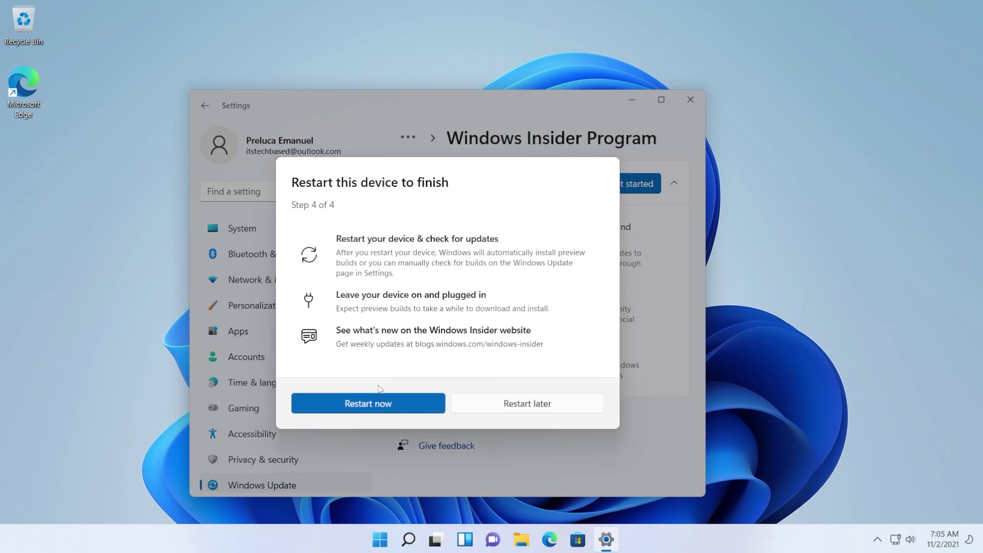
pyautogui.click(383, 404)
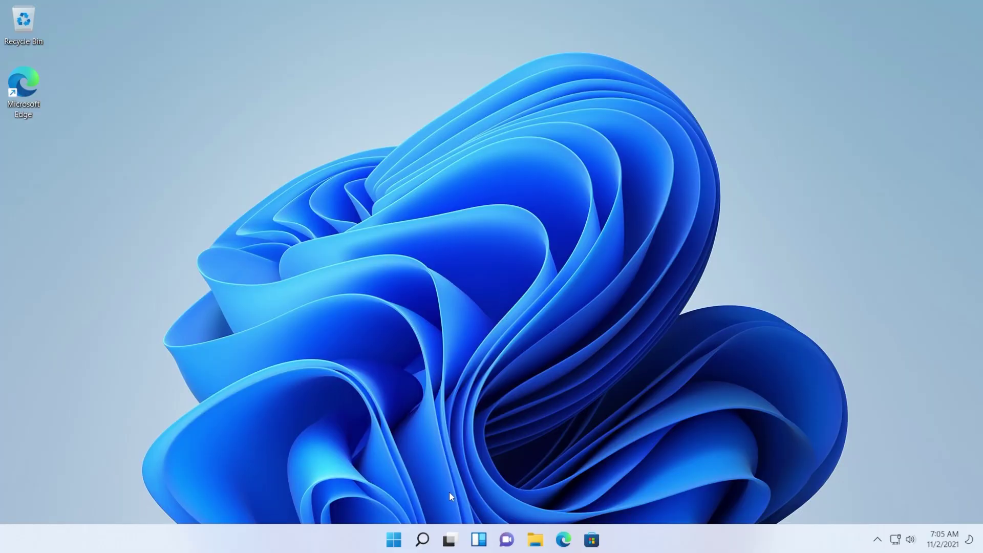
# Step: Reopen Settings, verify the Insider channel shows Release Preview, then go back to Windows Update
pyautogui.click(422, 539)
pyautogui.click(315, 279)
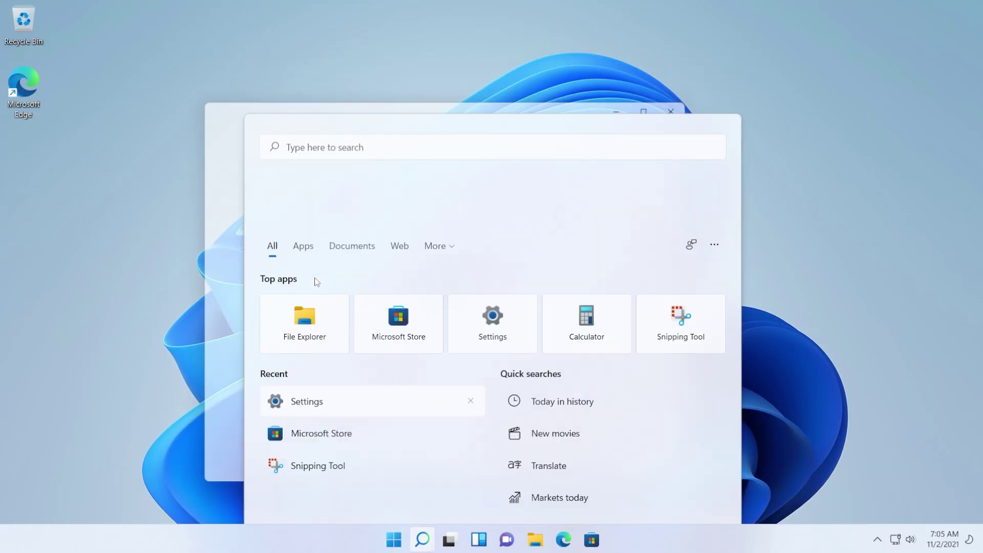
pyautogui.click(458, 272)
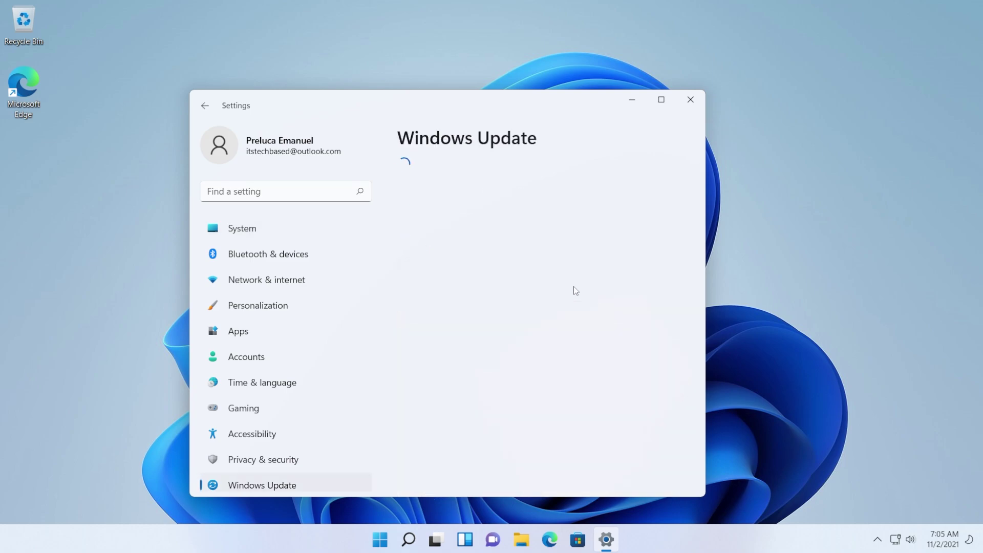
pyautogui.click(496, 418)
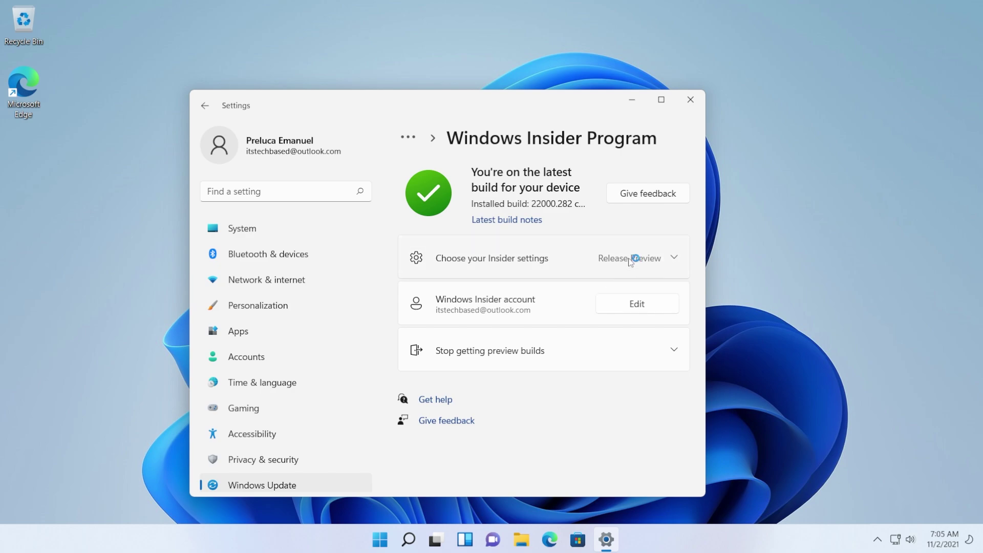
pyautogui.click(310, 485)
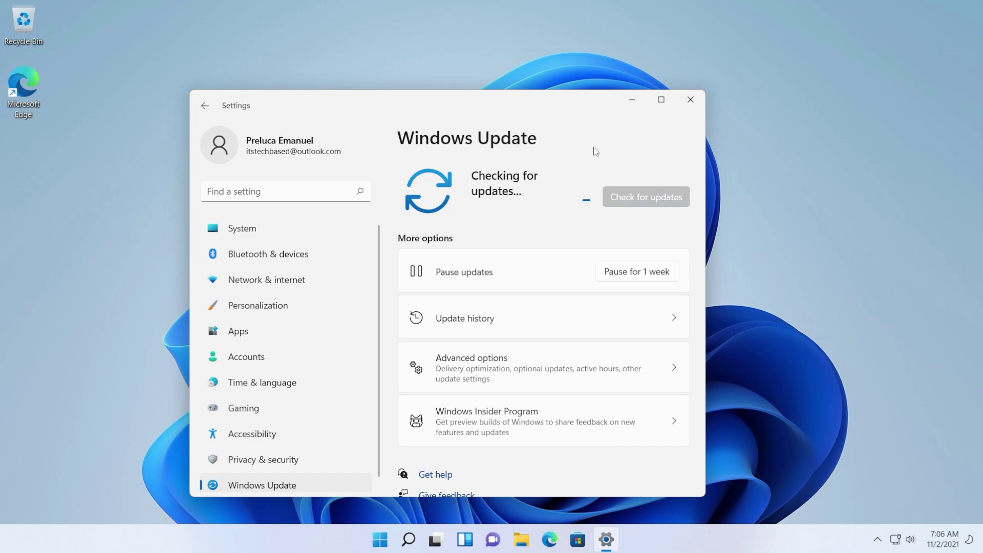
# Step: Close Settings and capture a rectangular wallpaper snip with Snipping Tool's New
pyautogui.hotkey('alt', 'F4')
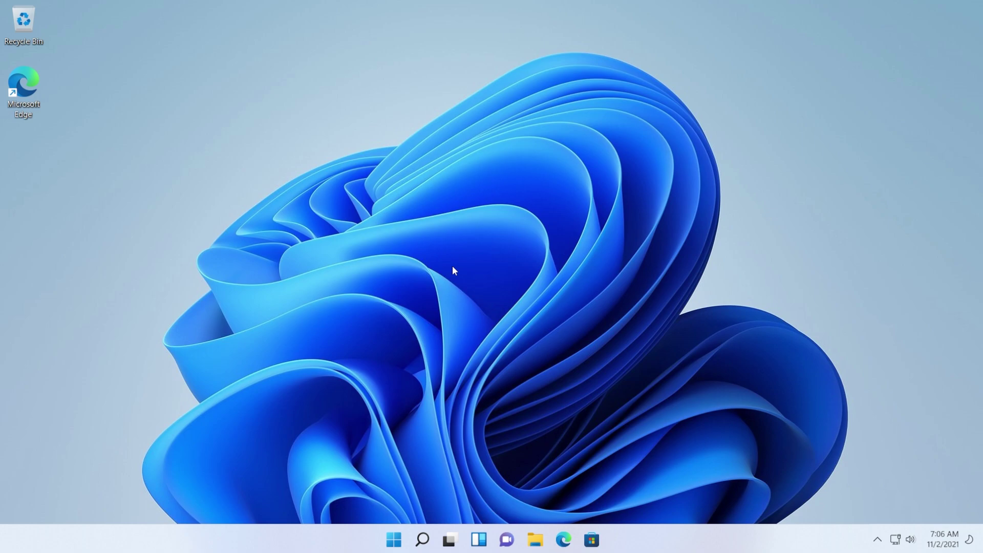
pyautogui.press('super')
pyautogui.write('sni')
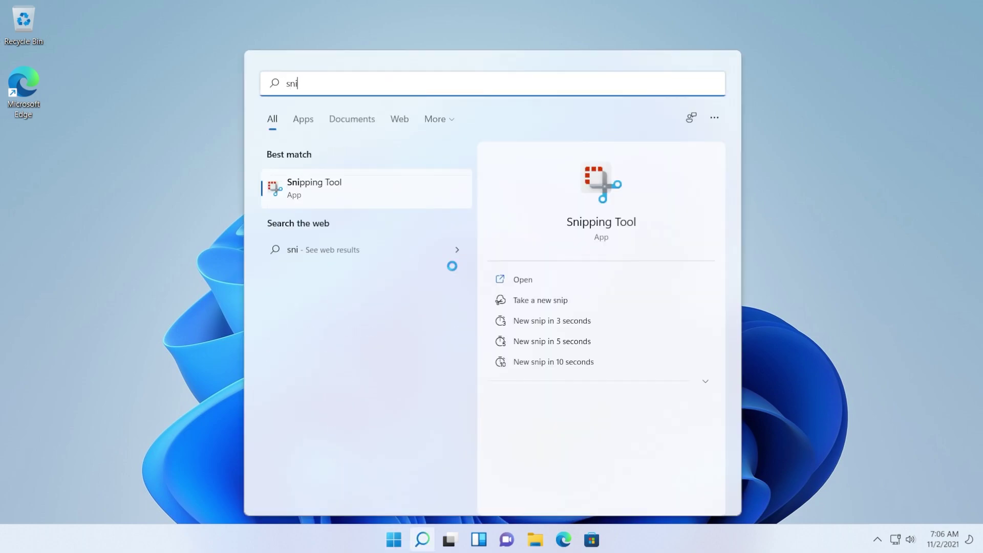
pyautogui.press('Return')
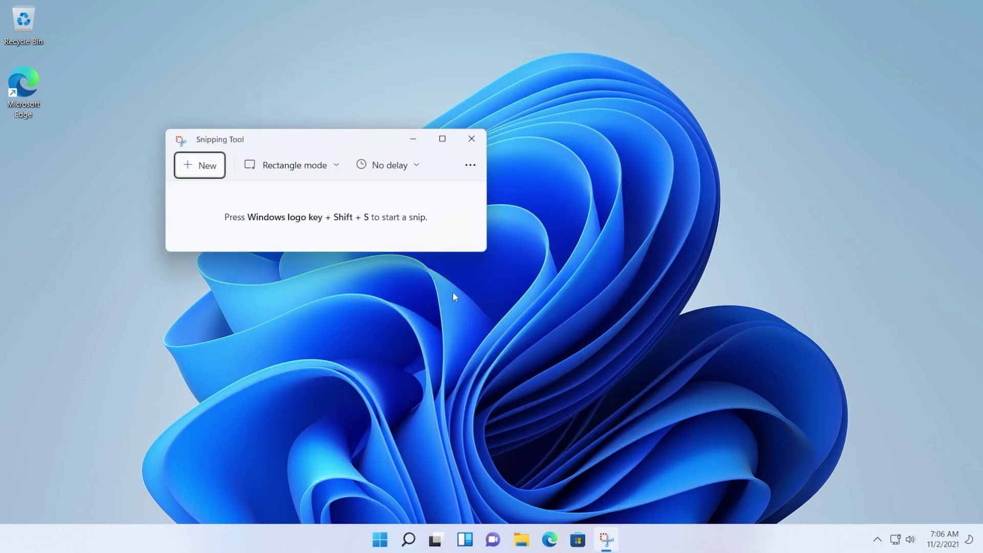
pyautogui.click(197, 166)
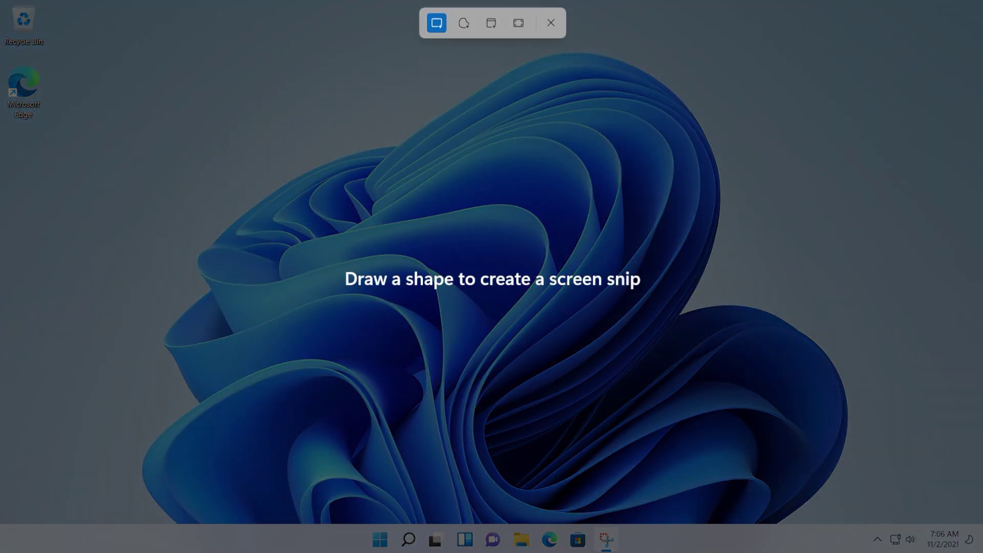
pyautogui.moveTo(181, 149); pyautogui.dragTo(700, 417)
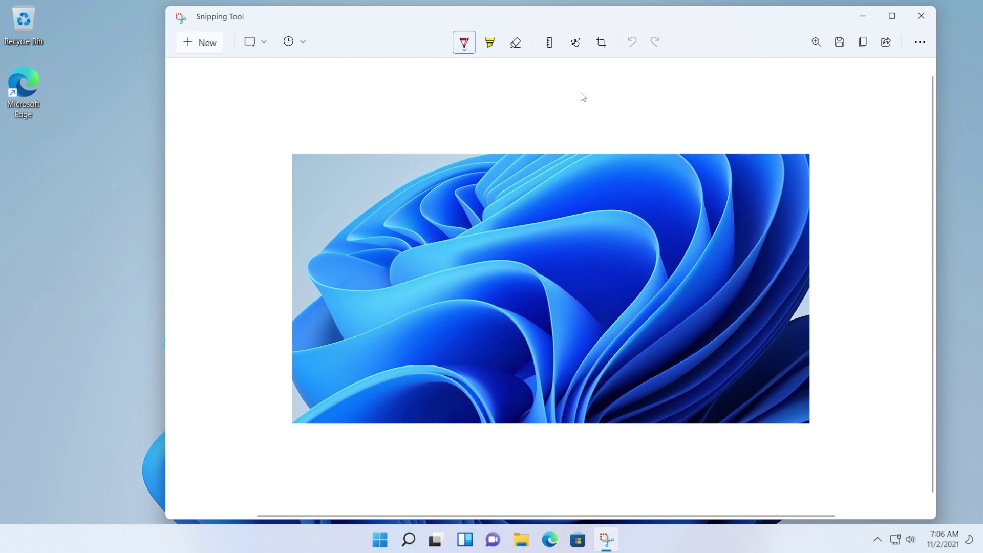
# Step: Close Snipping Tool and take a second wallpaper snip with Win+Shift+S, copied to the clipboard
pyautogui.click(922, 16)
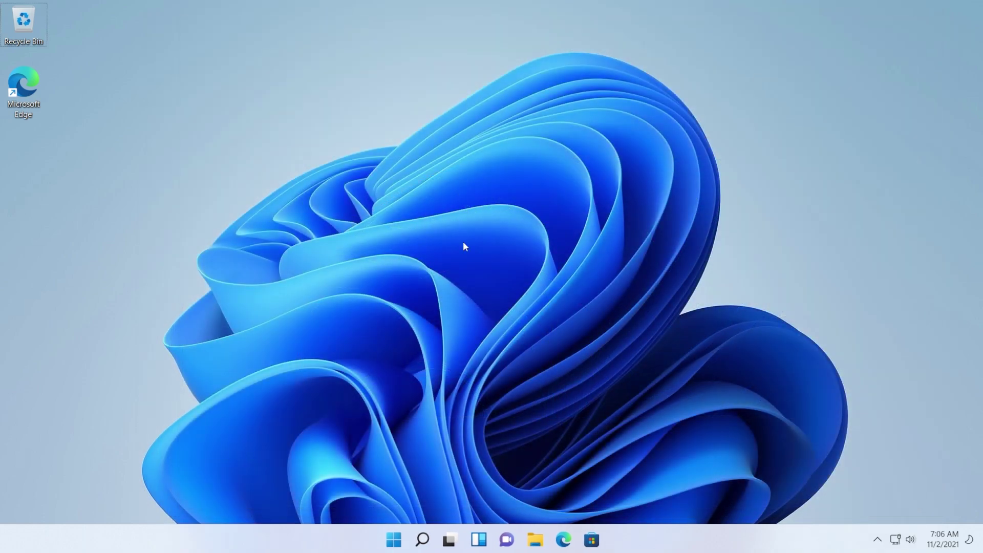
pyautogui.press('super+shift+s')
pyautogui.moveTo(223, 163); pyautogui.dragTo(643, 417)
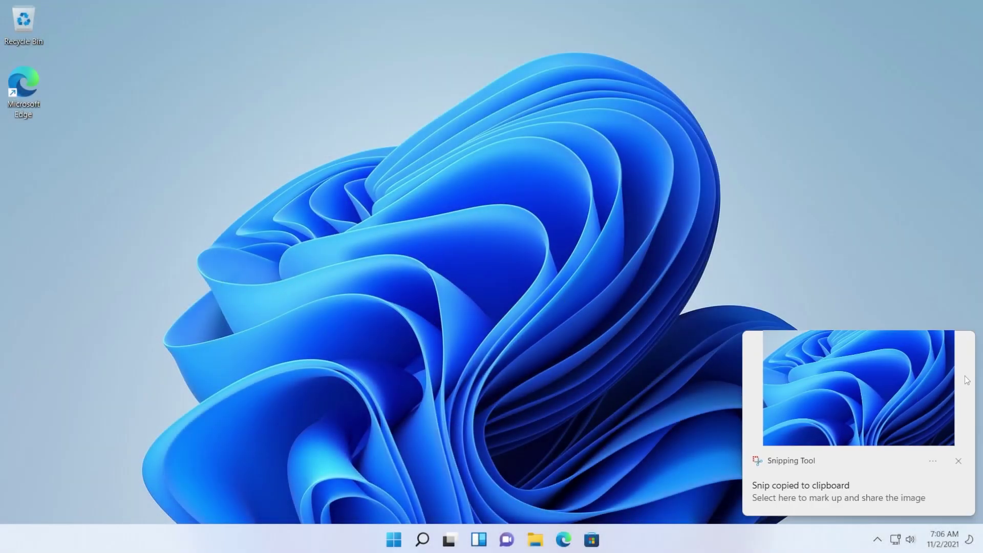
pyautogui.click(959, 461)
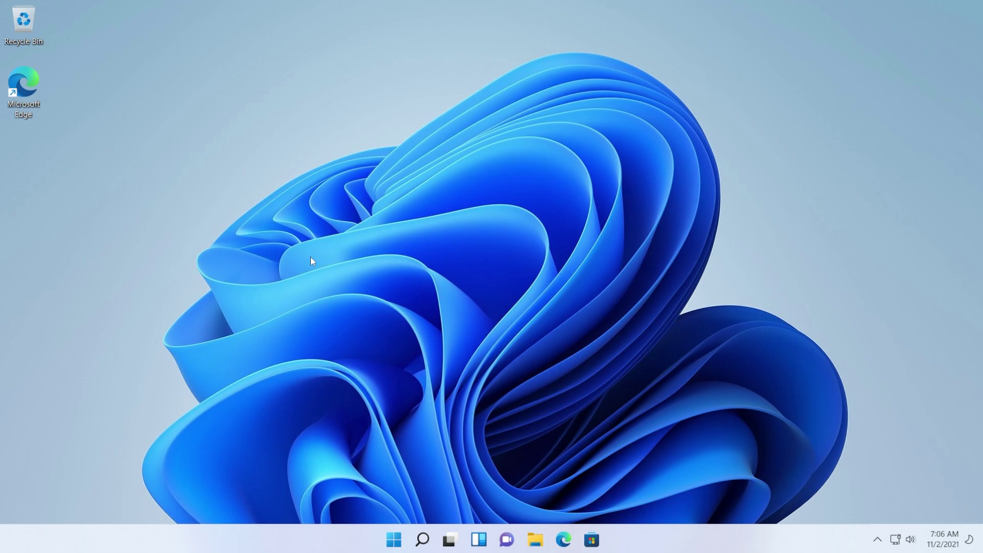